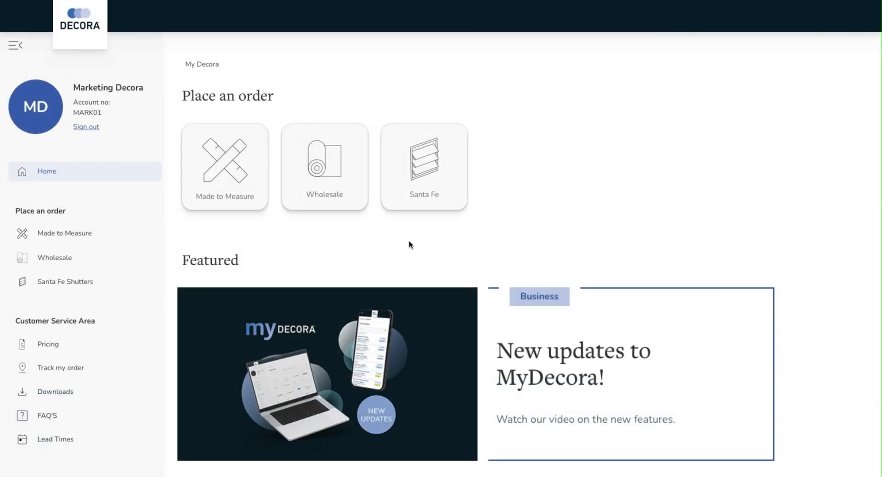
View the orders list via Track my order, then return to the portal home page.
{"action": "left_click", "coordinate": [94, 369]}
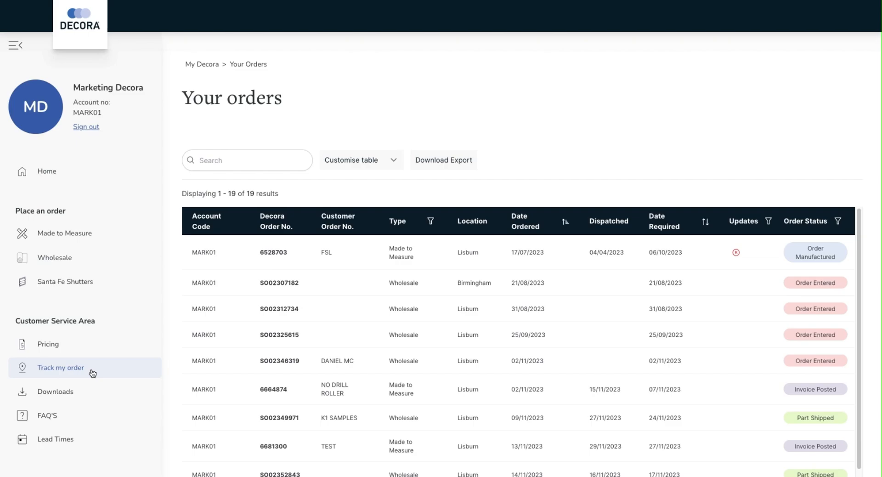
{"action": "scroll", "coordinate": [405, 353], "scroll_direction": "down", "scroll_amount": 5}
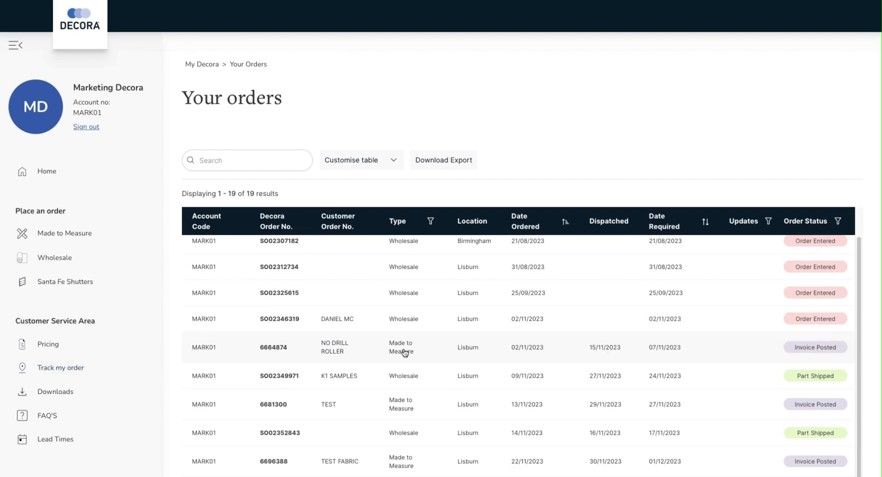
{"action": "scroll", "coordinate": [405, 352], "scroll_direction": "down", "scroll_amount": 2}
{"action": "scroll", "coordinate": [404, 353], "scroll_direction": "up", "scroll_amount": 5}
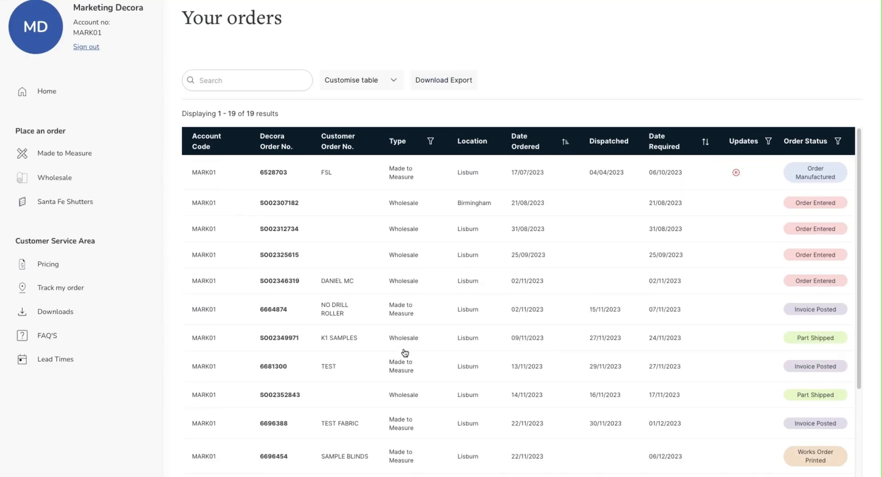
{"action": "scroll", "coordinate": [404, 353], "scroll_direction": "up", "scroll_amount": 2}
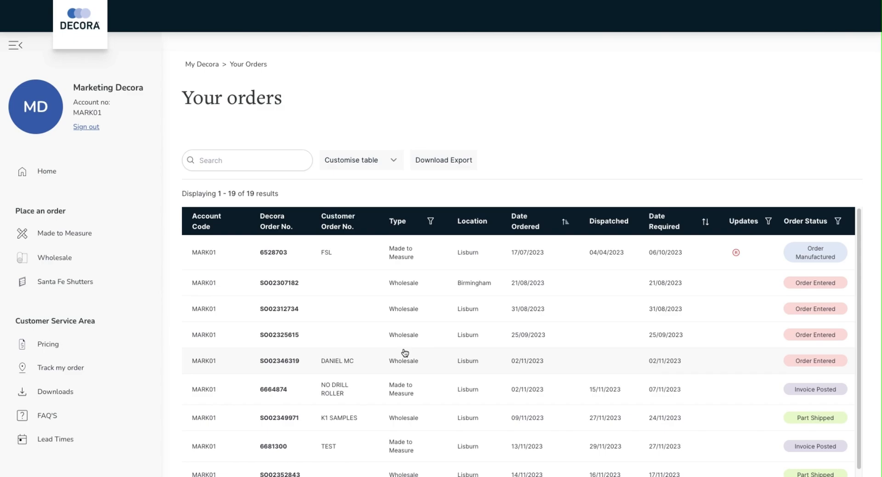
{"action": "left_click", "coordinate": [47, 171]}
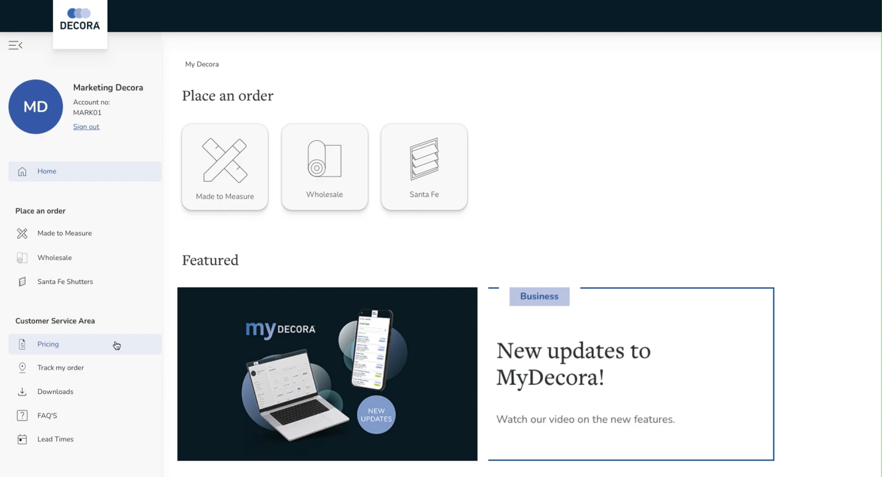
Calculate a quick shutter price for a 1000 by 1000 size in the Price List Generator.
{"action": "left_click", "coordinate": [115, 340]}
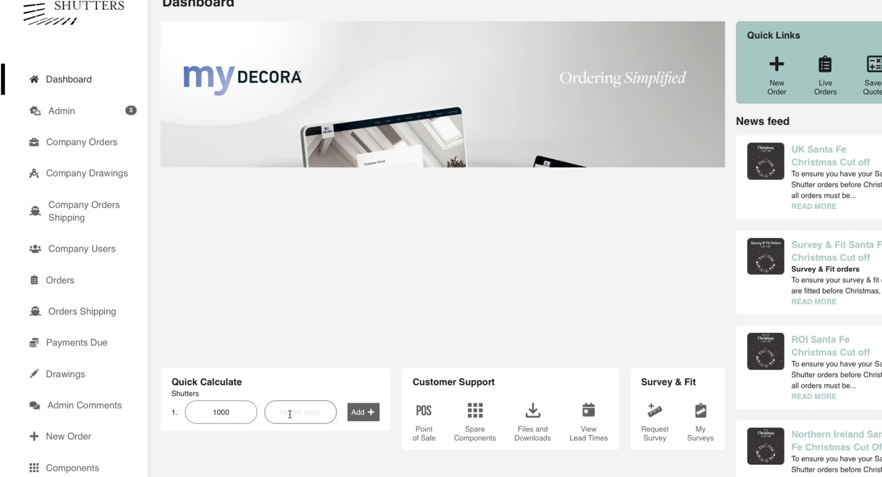
{"action": "left_click", "coordinate": [289, 415]}
{"action": "type", "text": "10"}
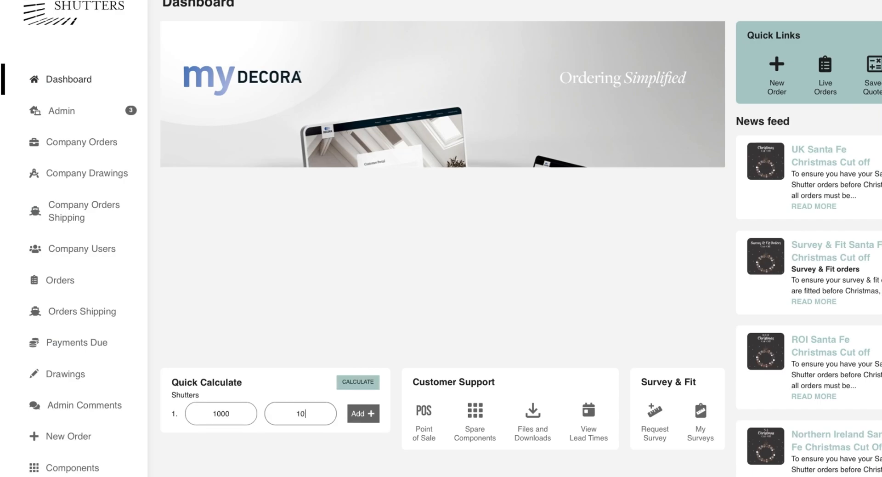
{"action": "type", "text": "00"}
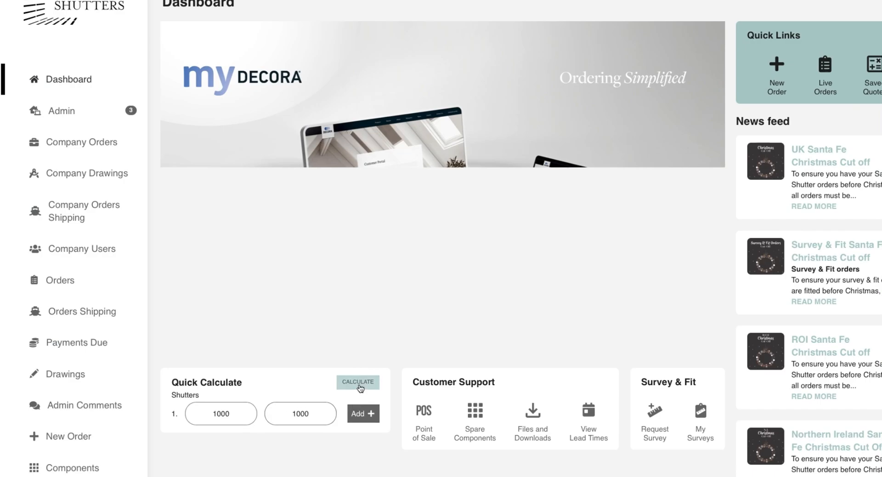
{"action": "left_click", "coordinate": [359, 387]}
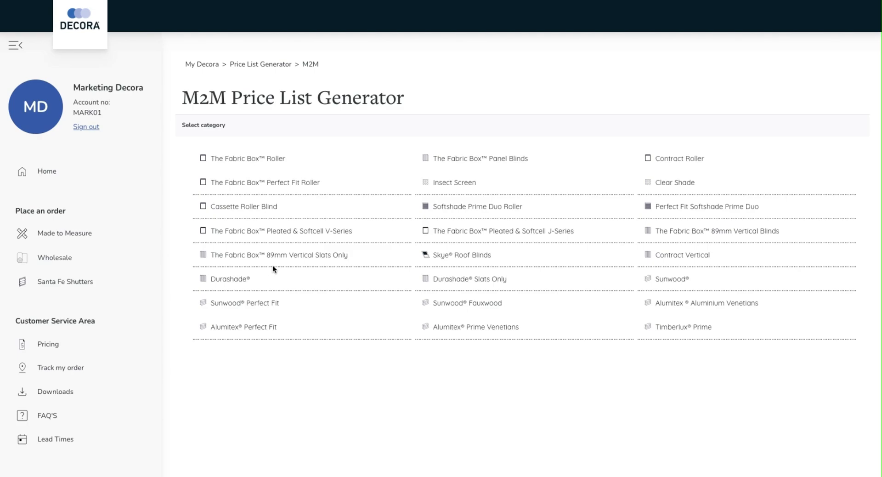
Expand Price Band A of the 50mm Sunwood price list into its width-by-drop table.
{"action": "left_click", "coordinate": [663, 274]}
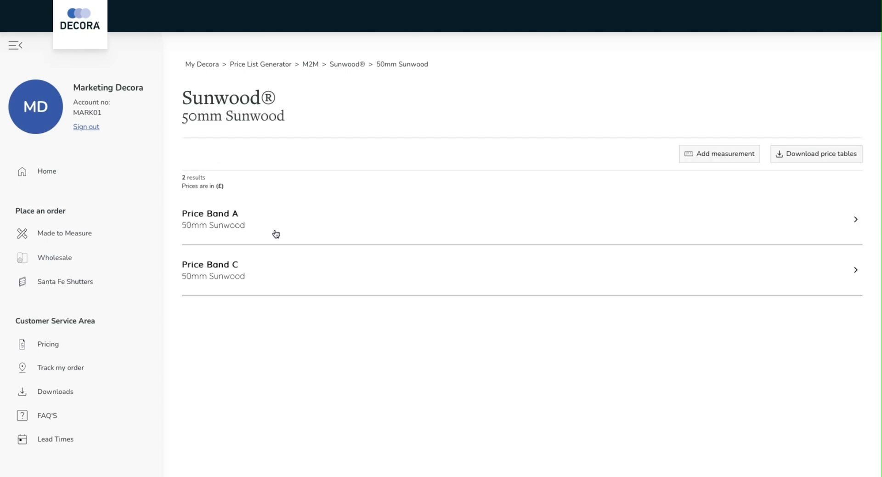
{"action": "left_click", "coordinate": [278, 234]}
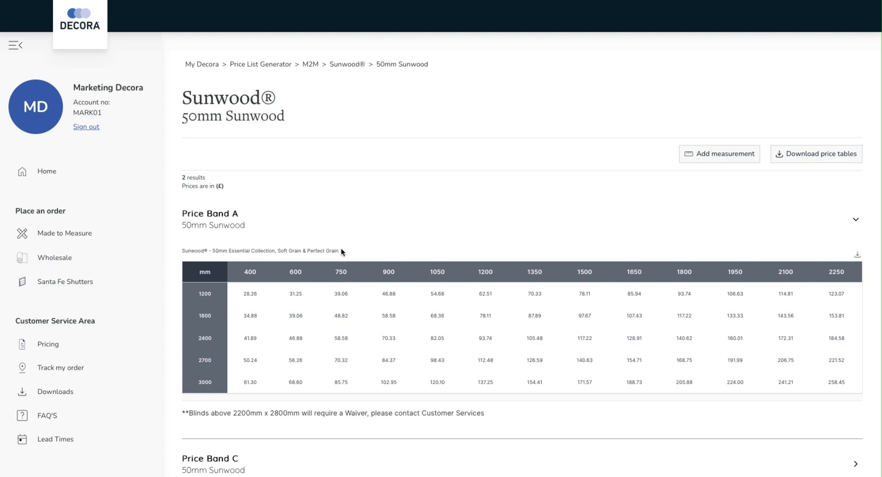
{"action": "left_click_drag", "start_coordinate": [340, 250], "coordinate": [214, 249]}
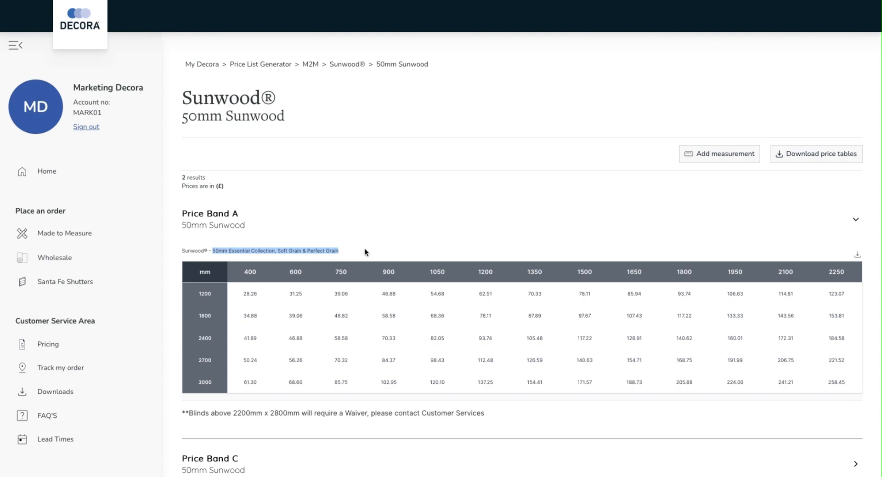
Apply a 1200mm width by 1200mm drop measurement to highlight prices, then download the Sunwood price tables.
{"action": "left_click", "coordinate": [718, 156]}
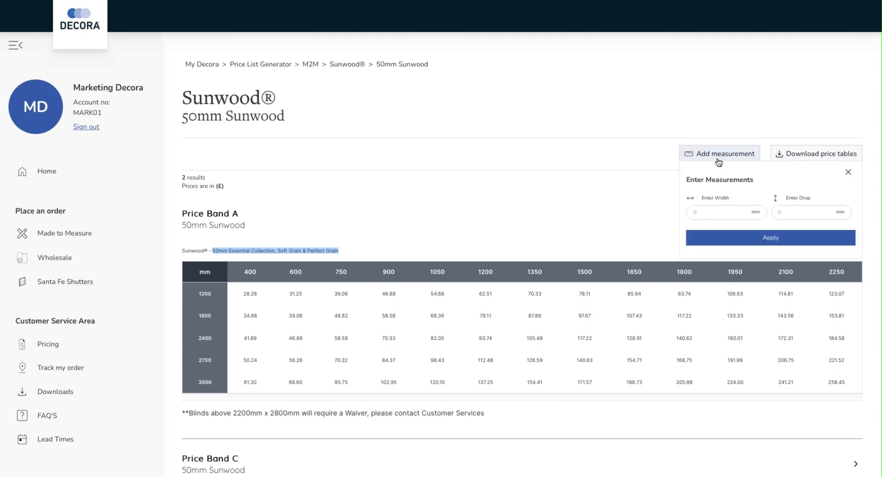
{"action": "left_click", "coordinate": [717, 211]}
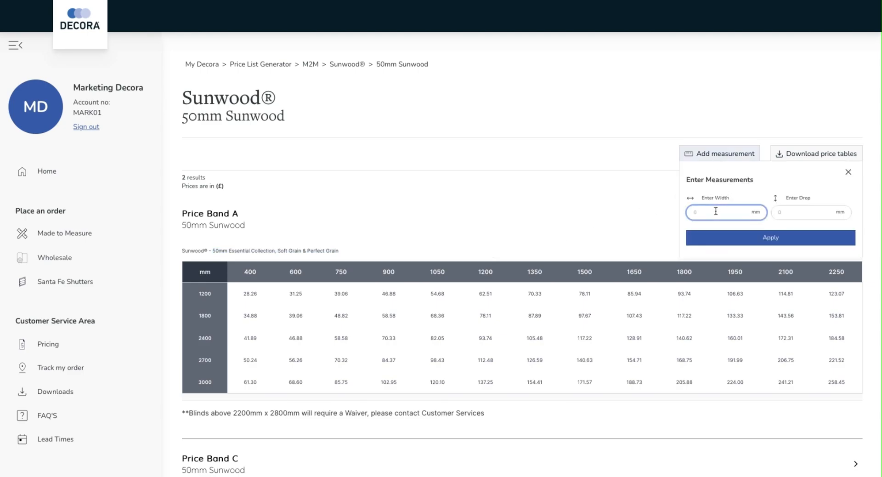
{"action": "type", "text": "1200"}
{"action": "key", "text": "Tab"}
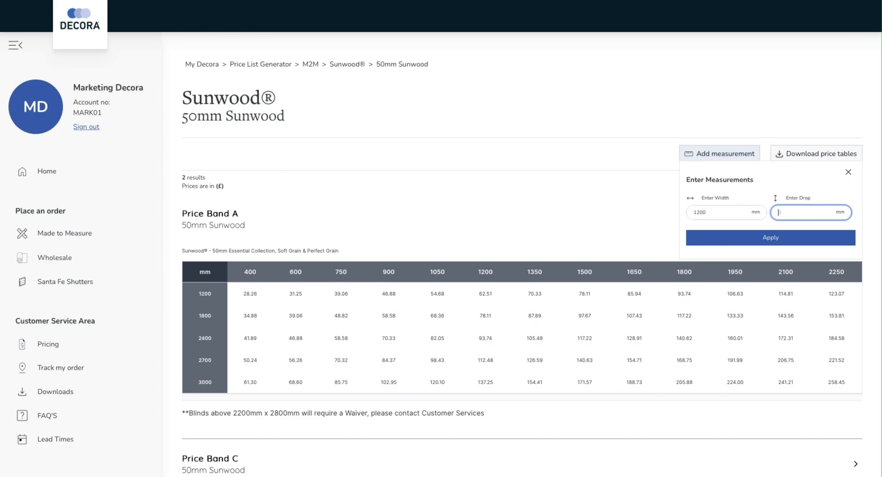
{"action": "type", "text": "1200"}
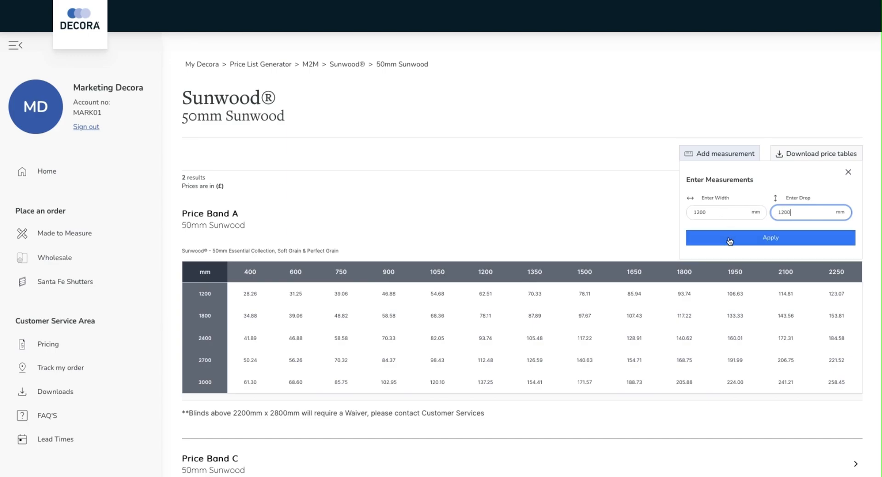
{"action": "left_click", "coordinate": [730, 241]}
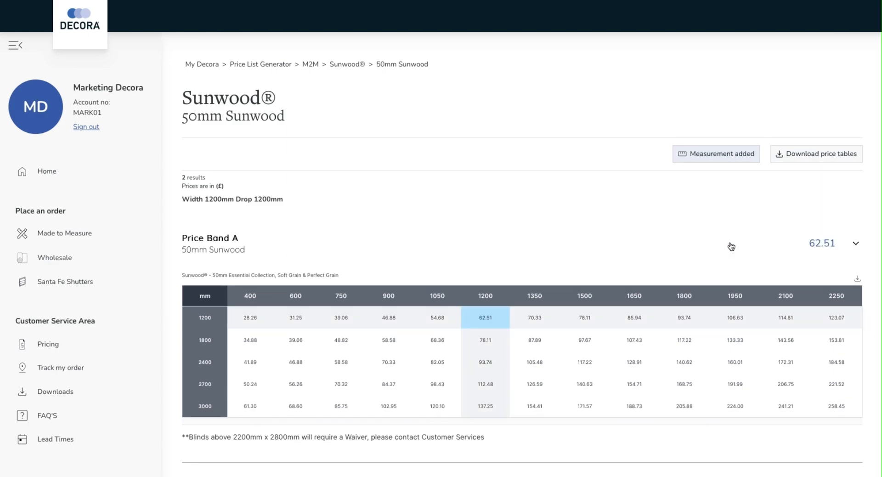
{"action": "scroll", "coordinate": [725, 448], "scroll_direction": "down", "scroll_amount": 1}
{"action": "scroll", "coordinate": [721, 434], "scroll_direction": "down", "scroll_amount": 4}
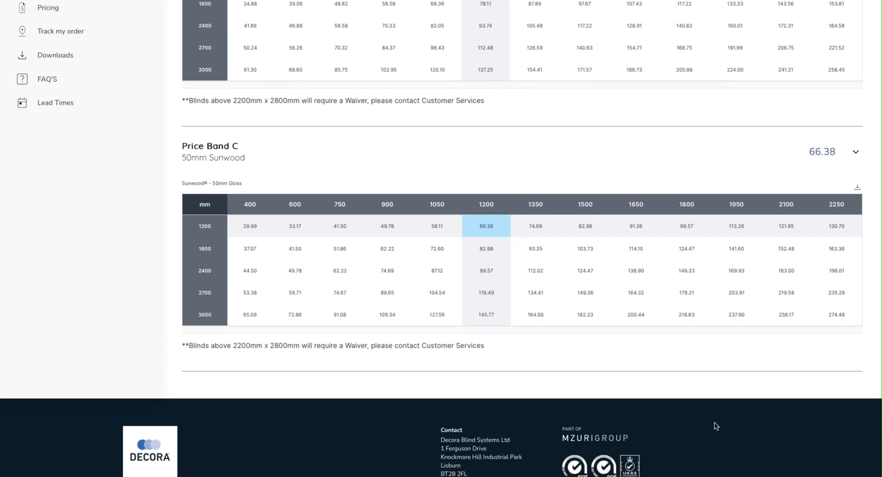
{"action": "scroll", "coordinate": [716, 426], "scroll_direction": "up", "scroll_amount": 1}
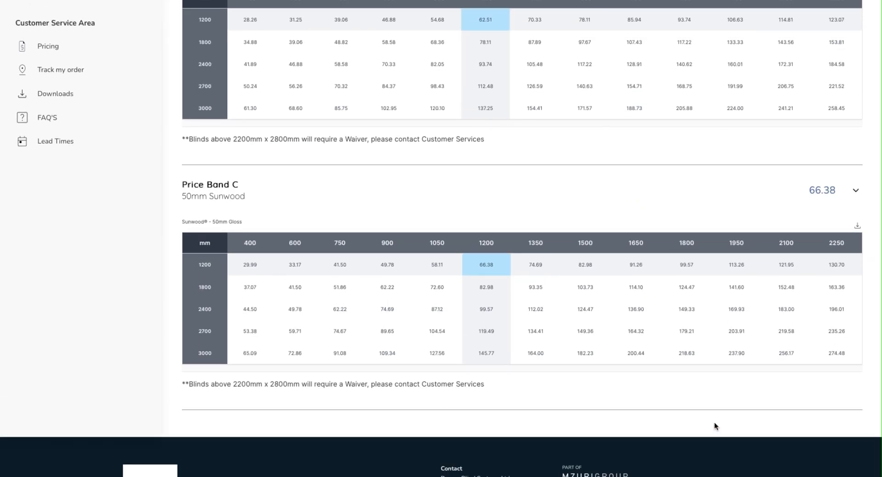
{"action": "scroll", "coordinate": [715, 422], "scroll_direction": "up", "scroll_amount": 2}
{"action": "scroll", "coordinate": [715, 422], "scroll_direction": "up", "scroll_amount": 1}
{"action": "scroll", "coordinate": [715, 422], "scroll_direction": "up", "scroll_amount": 1}
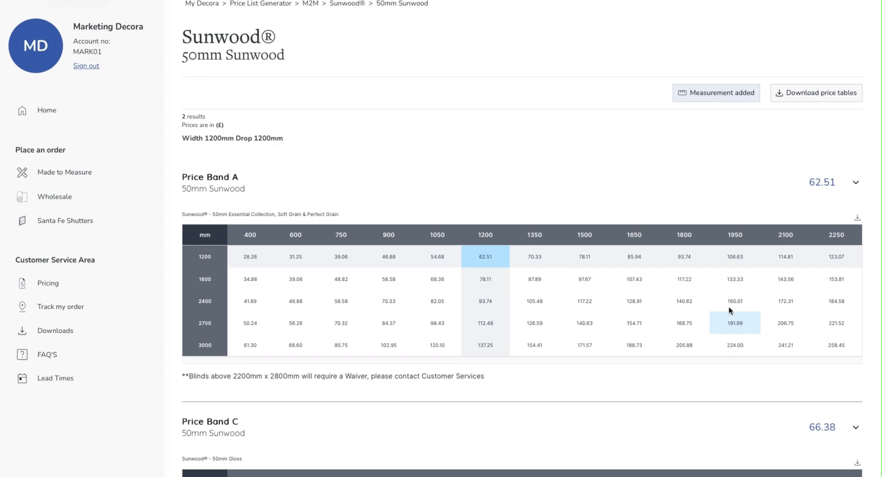
{"action": "left_click", "coordinate": [815, 91]}
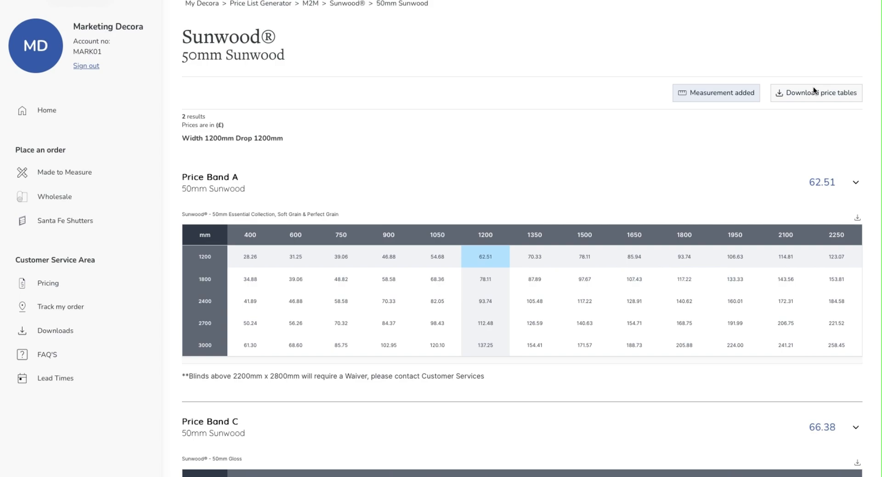
{"action": "scroll", "coordinate": [428, 150], "scroll_direction": "up", "scroll_amount": 1}
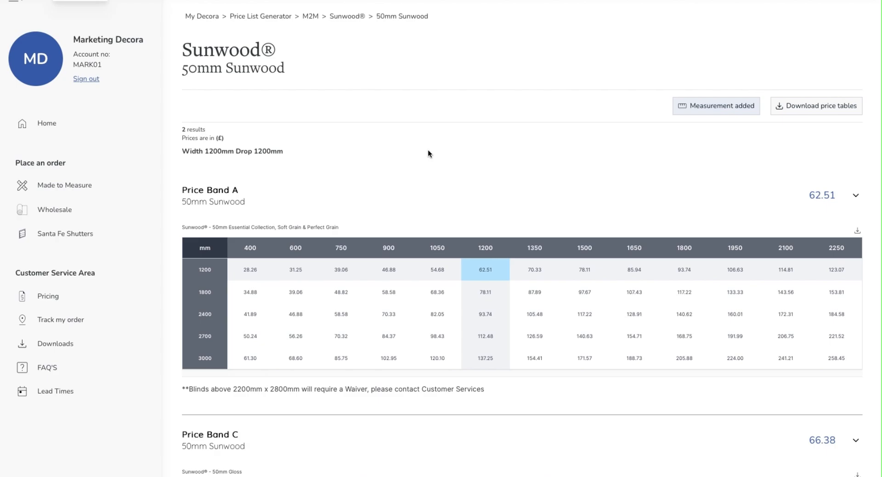
Go to the Wholesale price lists and open the Roller Components price table.
{"action": "left_click", "coordinate": [281, 22]}
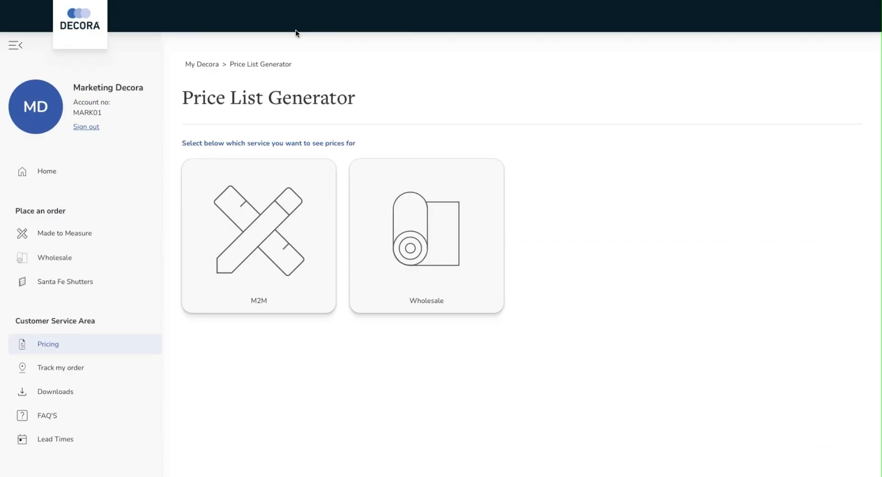
{"action": "left_click", "coordinate": [422, 221]}
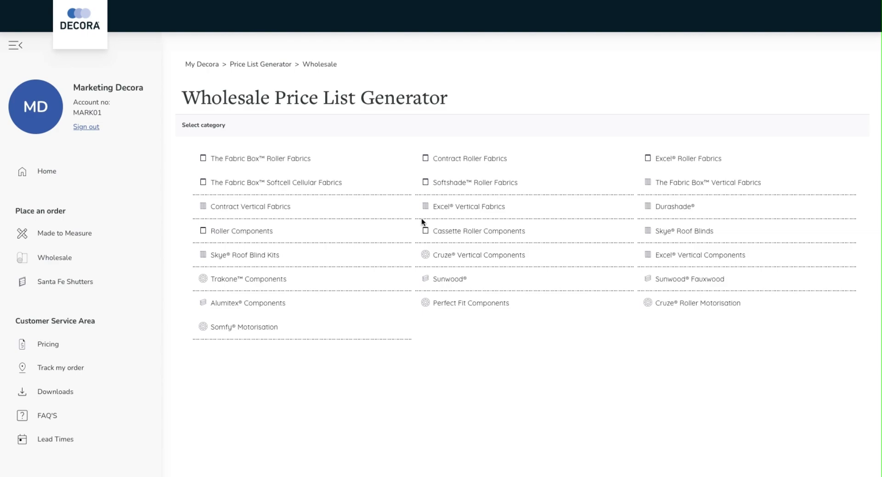
{"action": "left_click", "coordinate": [272, 232]}
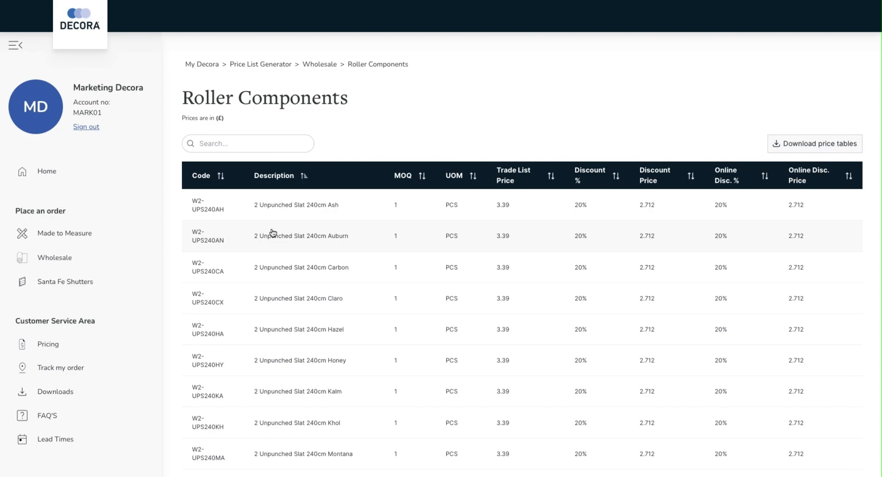
Search the table for 'honey', then clear the search to list all slat rows again.
{"action": "left_click", "coordinate": [234, 138]}
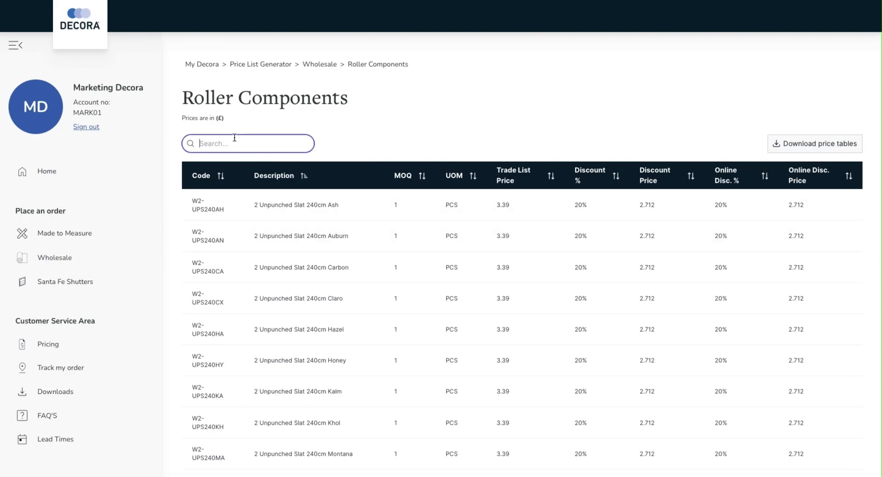
{"action": "type", "text": "hone"}
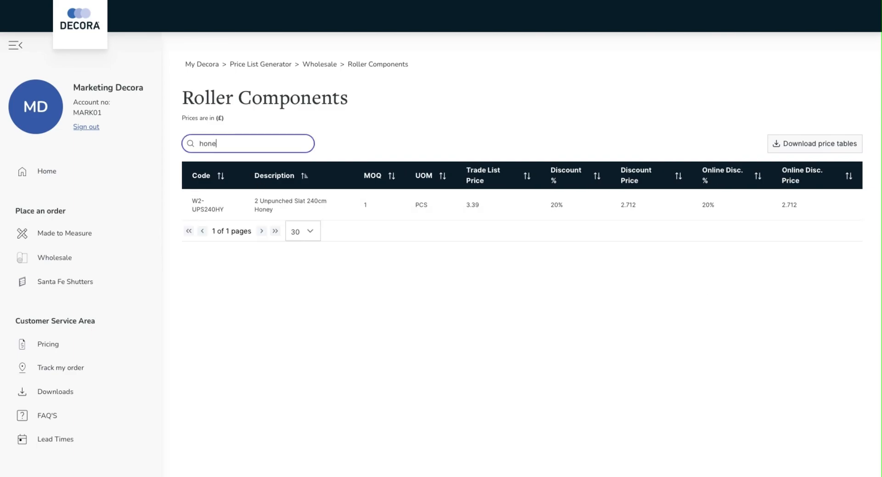
{"action": "type", "text": "y"}
{"action": "key", "text": "BackSpace"}
{"action": "key", "text": "BackSpace"}
{"action": "key", "text": "BackSpace"}
{"action": "key", "text": "BackSpace"}
{"action": "key", "text": "BackSpace"}
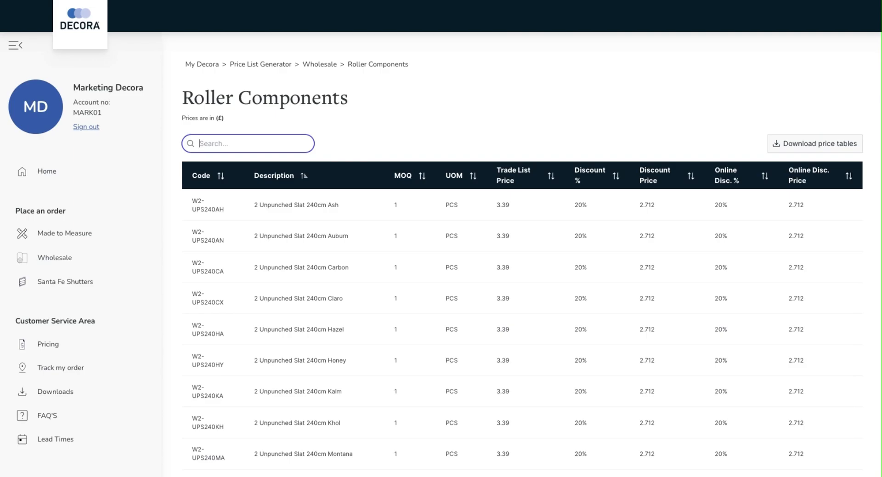
Download the Roller Components price tables, then collapse and re-expand the side menu.
{"action": "left_click", "coordinate": [801, 144]}
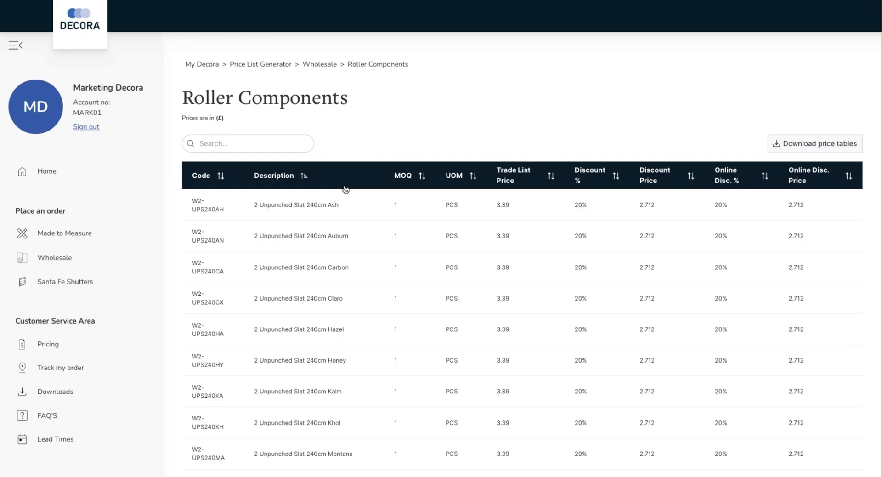
{"action": "left_click", "coordinate": [15, 47]}
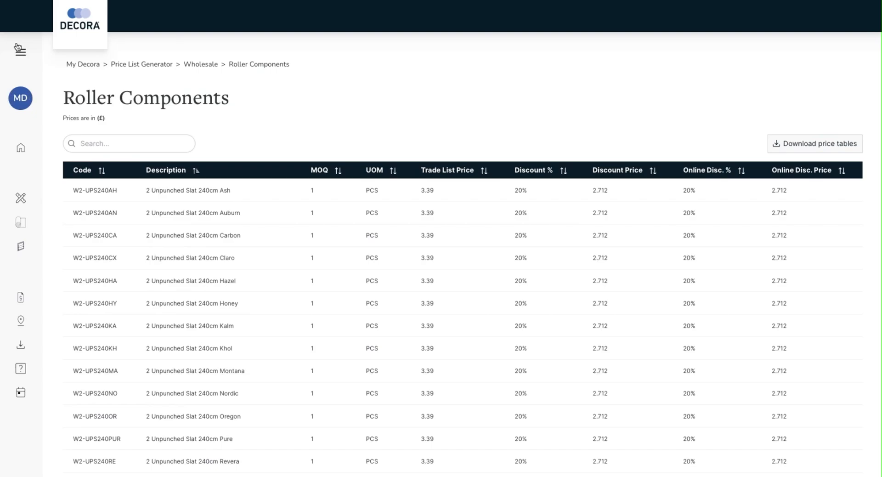
{"action": "left_click", "coordinate": [18, 48]}
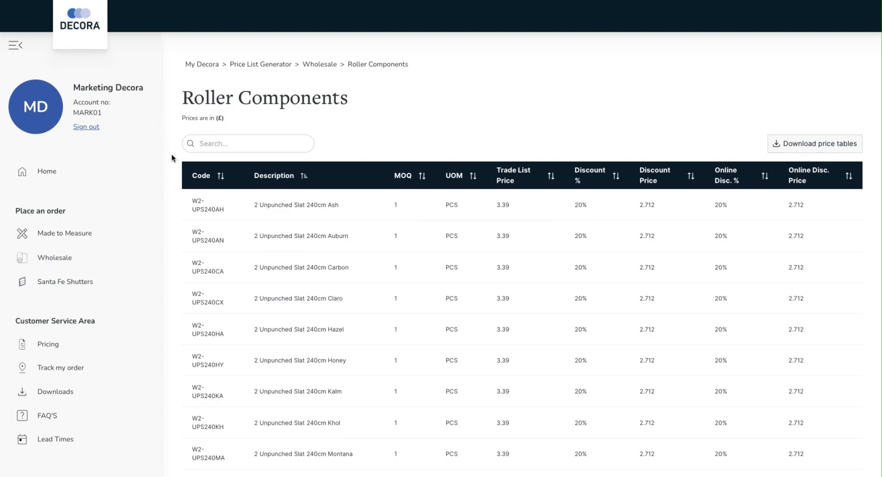
View the Lead Times table of despatch and delivery times from the home dashboard.
{"action": "left_click", "coordinate": [111, 169]}
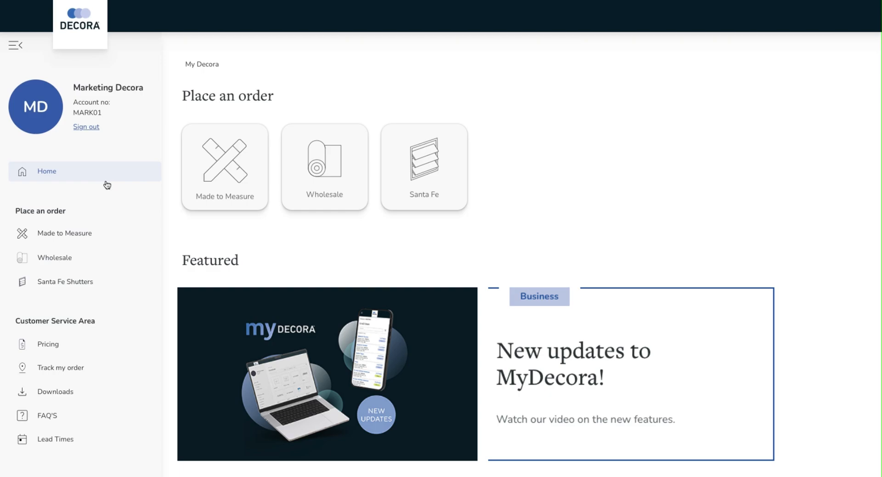
{"action": "left_click", "coordinate": [96, 438]}
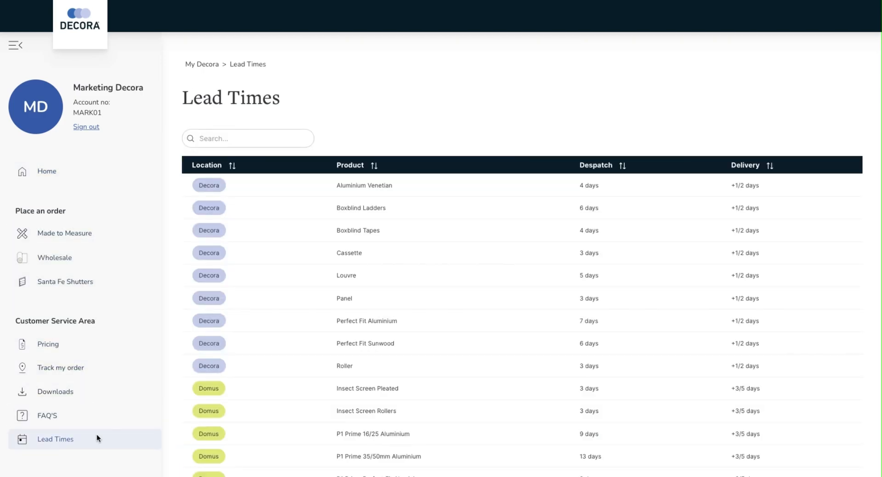
{"action": "scroll", "coordinate": [408, 357], "scroll_direction": "down", "scroll_amount": 1}
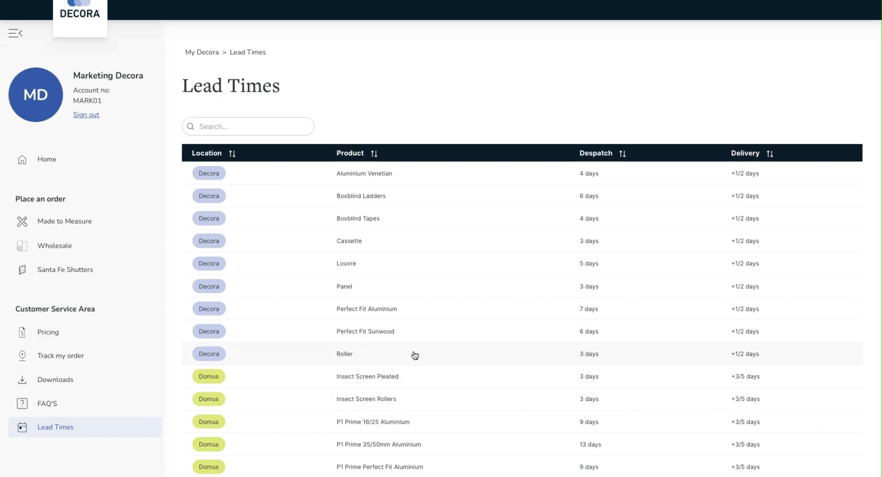
{"action": "scroll", "coordinate": [413, 355], "scroll_direction": "down", "scroll_amount": 2}
{"action": "scroll", "coordinate": [415, 355], "scroll_direction": "down", "scroll_amount": 1}
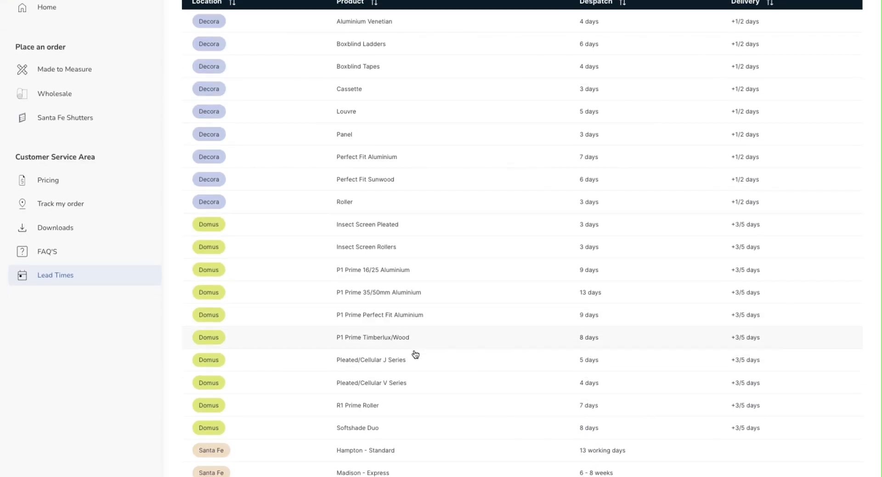
{"action": "scroll", "coordinate": [415, 354], "scroll_direction": "down", "scroll_amount": 1}
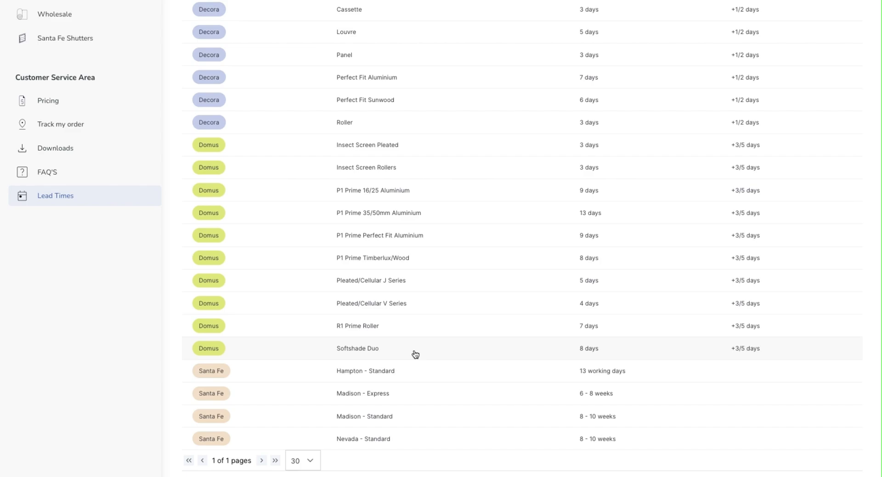
{"action": "scroll", "coordinate": [415, 355], "scroll_direction": "up", "scroll_amount": 2}
{"action": "scroll", "coordinate": [415, 355], "scroll_direction": "up", "scroll_amount": 1}
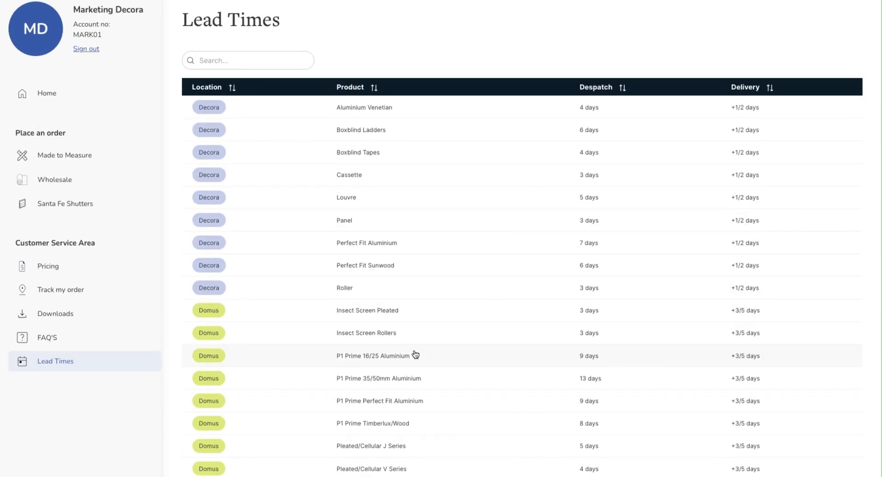
{"action": "scroll", "coordinate": [415, 354], "scroll_direction": "up", "scroll_amount": 1}
{"action": "scroll", "coordinate": [415, 354], "scroll_direction": "up", "scroll_amount": 1}
{"action": "scroll", "coordinate": [415, 355], "scroll_direction": "up", "scroll_amount": 1}
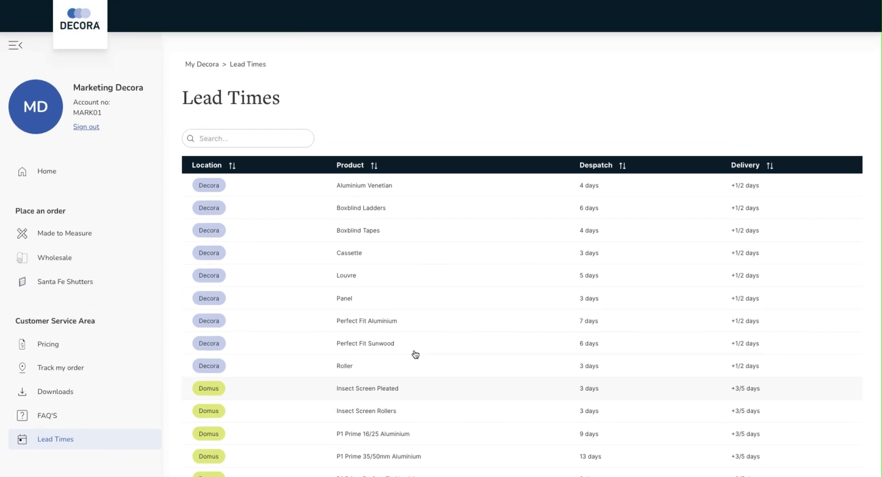
Browse the Downloads area into the Santa Fe folder and back to the 19 top-level folders.
{"action": "left_click", "coordinate": [96, 393]}
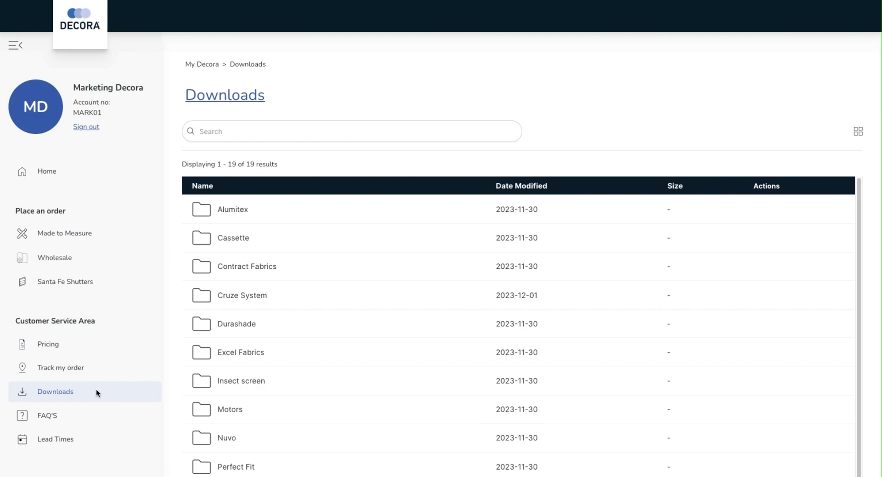
{"action": "scroll", "coordinate": [361, 380], "scroll_direction": "down", "scroll_amount": 1}
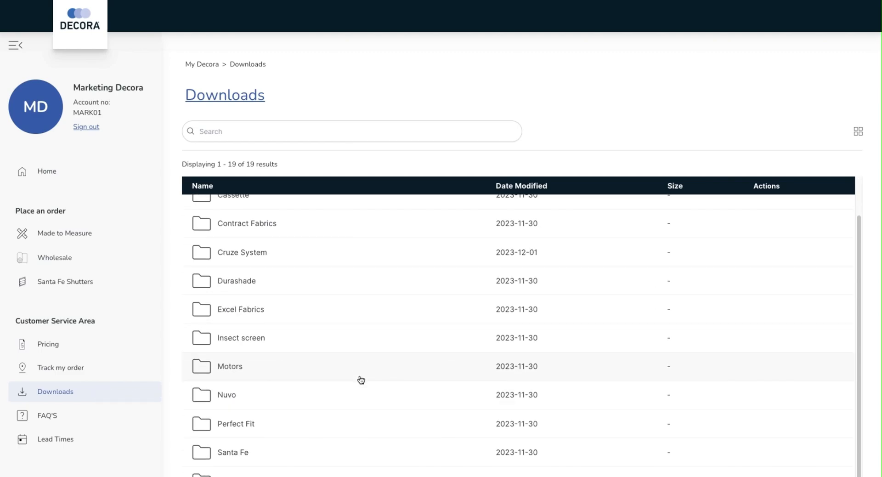
{"action": "scroll", "coordinate": [361, 380], "scroll_direction": "down", "scroll_amount": 1}
{"action": "scroll", "coordinate": [361, 380], "scroll_direction": "down", "scroll_amount": 2}
{"action": "scroll", "coordinate": [360, 380], "scroll_direction": "down", "scroll_amount": 1}
{"action": "scroll", "coordinate": [360, 379], "scroll_direction": "down", "scroll_amount": 1}
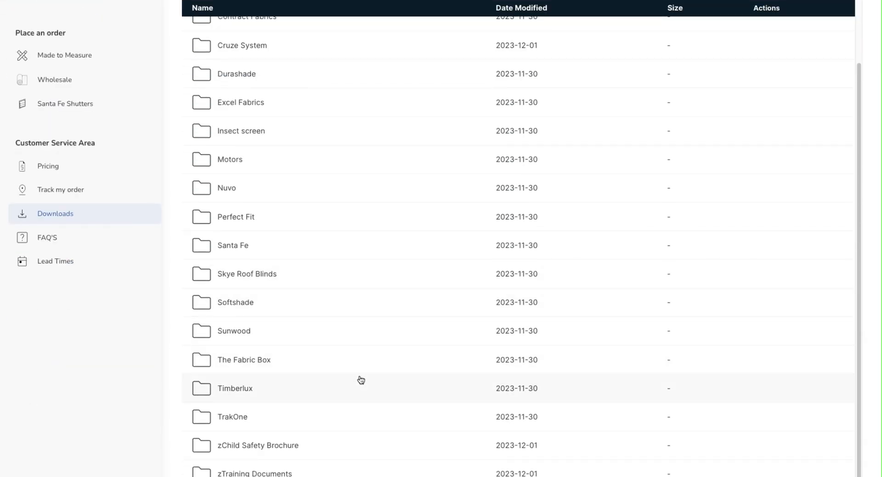
{"action": "scroll", "coordinate": [361, 380], "scroll_direction": "down", "scroll_amount": 1}
{"action": "scroll", "coordinate": [361, 380], "scroll_direction": "up", "scroll_amount": 2}
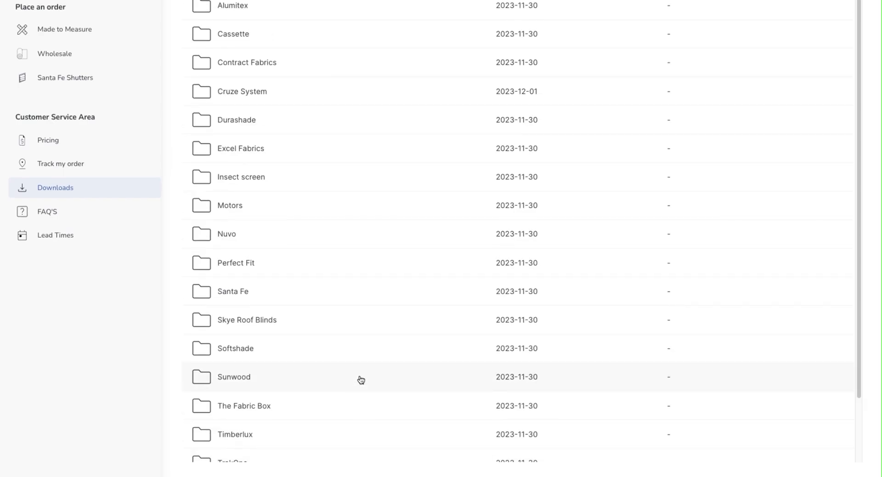
{"action": "scroll", "coordinate": [360, 380], "scroll_direction": "up", "scroll_amount": 1}
{"action": "left_click", "coordinate": [344, 313]}
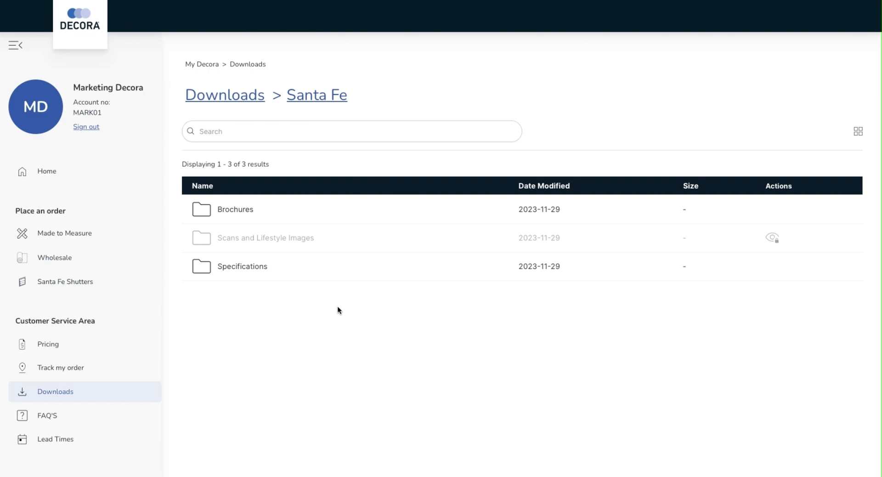
{"action": "left_click", "coordinate": [243, 102]}
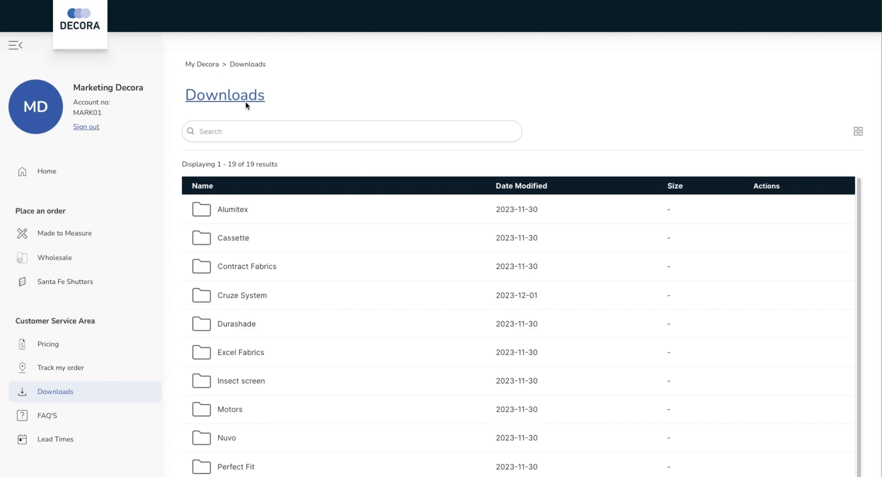
Return to the Home dashboard with the order tiles and featured updates banner.
{"action": "left_click", "coordinate": [65, 177]}
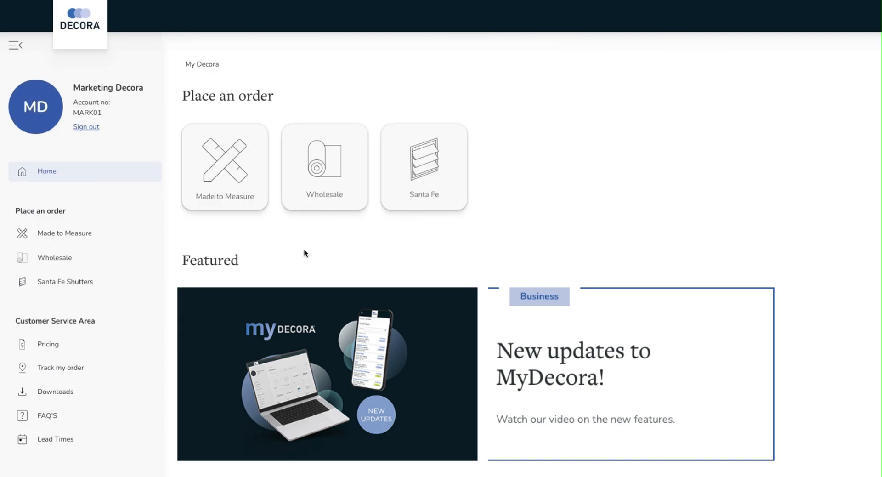